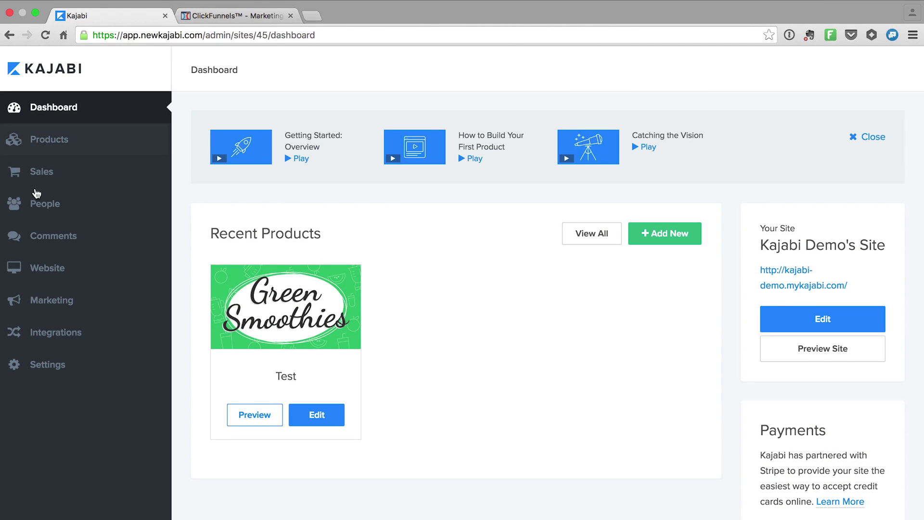
# Step: Show the Clickfunnels API Key on Kajabi's Integrations page, then switch to ClickFunnels
pyautogui.click(64, 333)
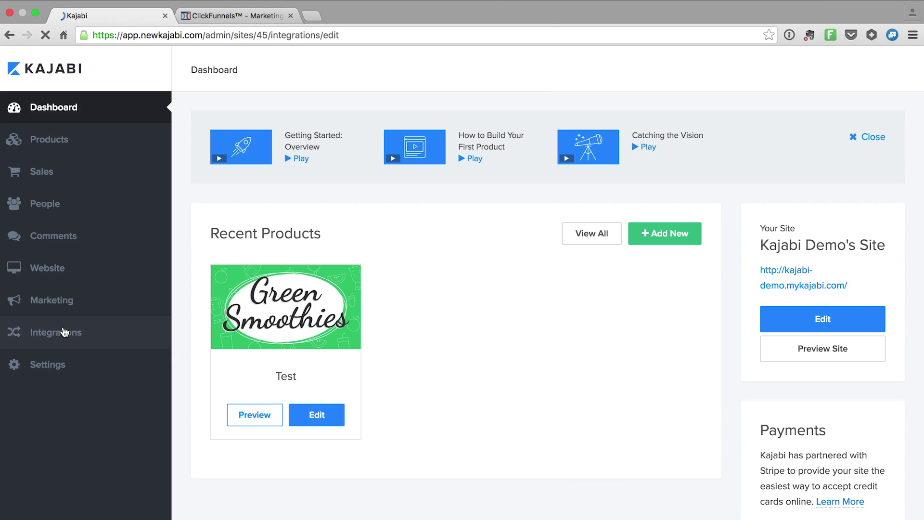
pyautogui.scroll(-5, 289, 246)
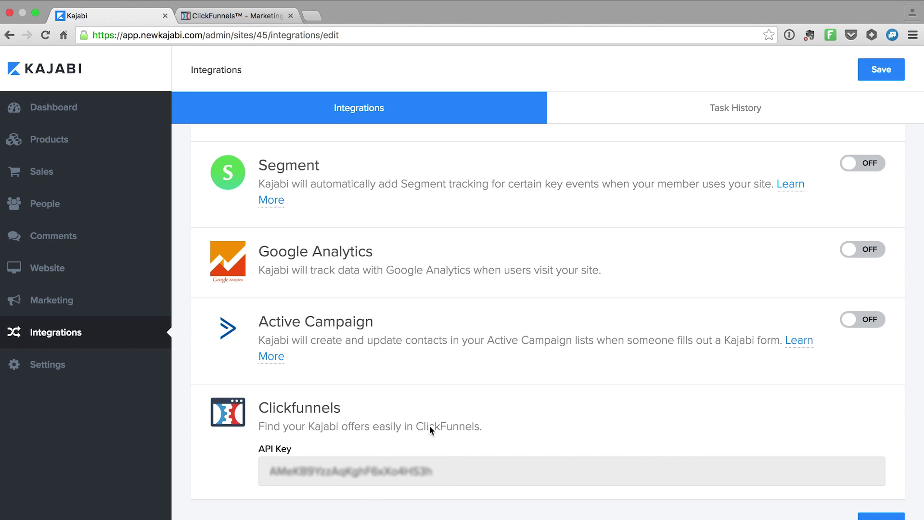
pyautogui.moveTo(202, 3)
pyautogui.click(231, 27)
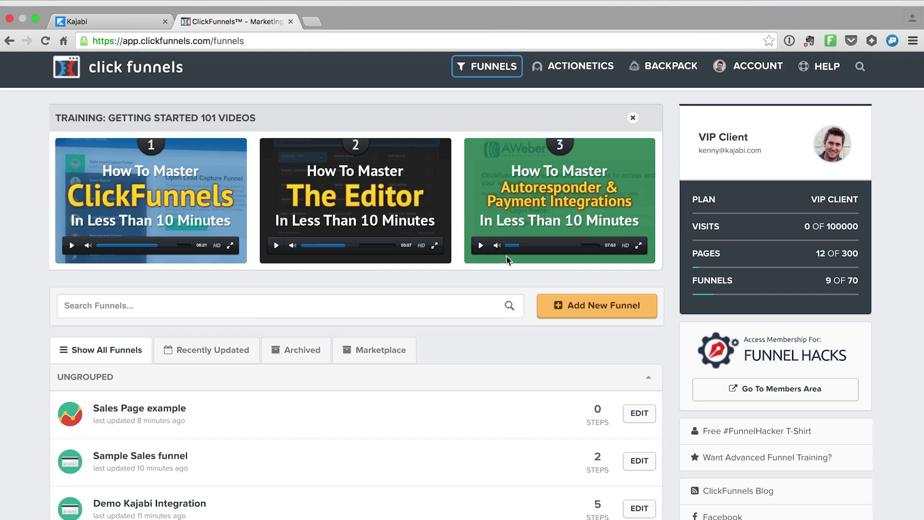
# Step: Check the connected Kajabi integration's API key in ClickFunnels, then return to Browse Funnels
pyautogui.click(758, 64)
pyautogui.click(742, 114)
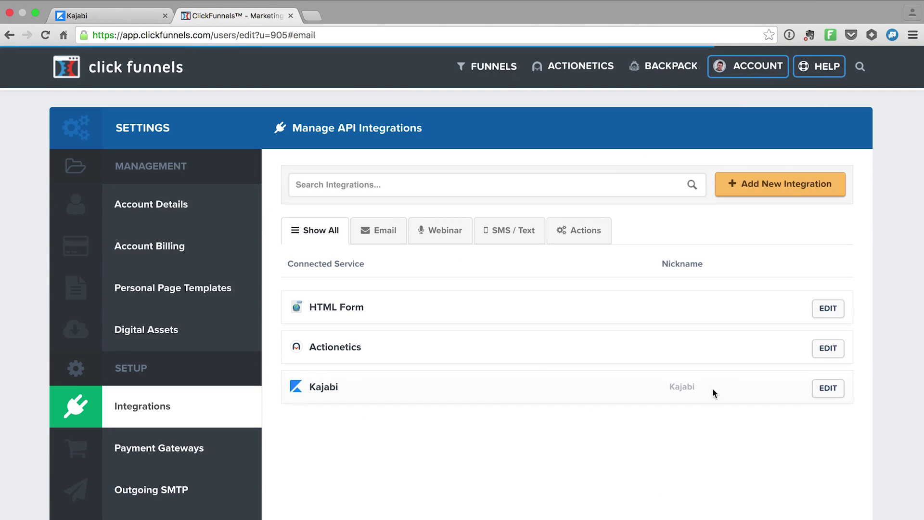
pyautogui.click(829, 389)
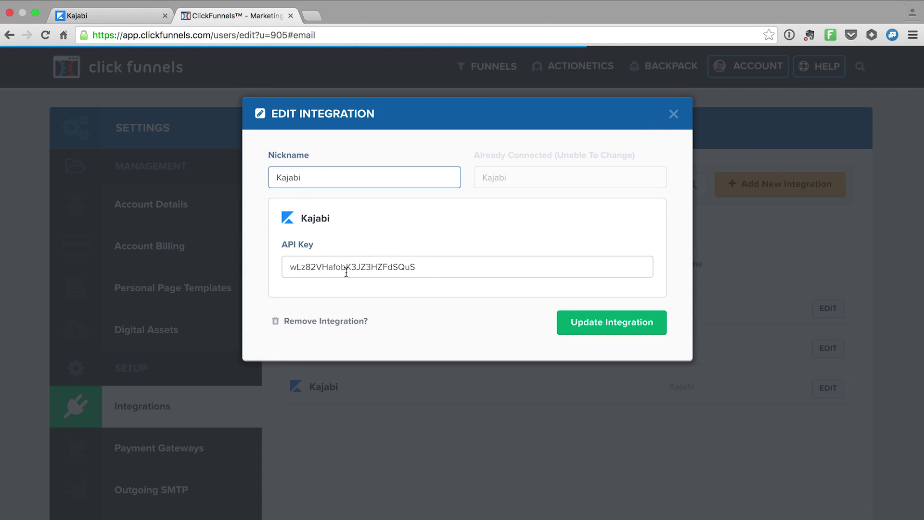
pyautogui.click(673, 113)
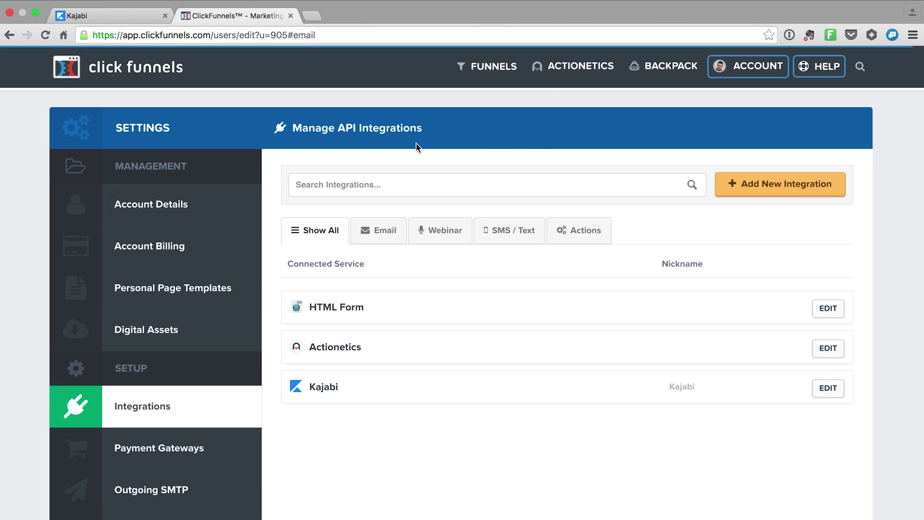
pyautogui.click(490, 67)
pyautogui.click(485, 94)
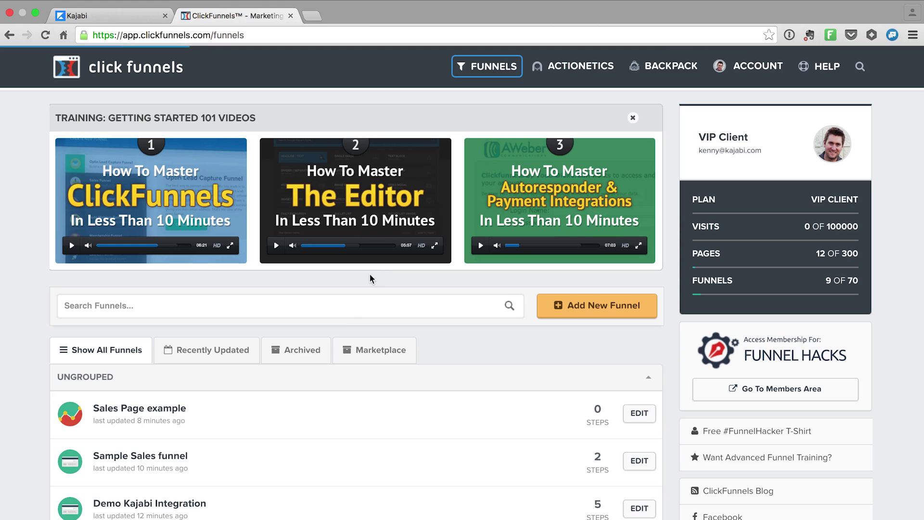
# Step: Build a Sell Your Product sales funnel named 'Demo integration funnel'
pyautogui.click(595, 308)
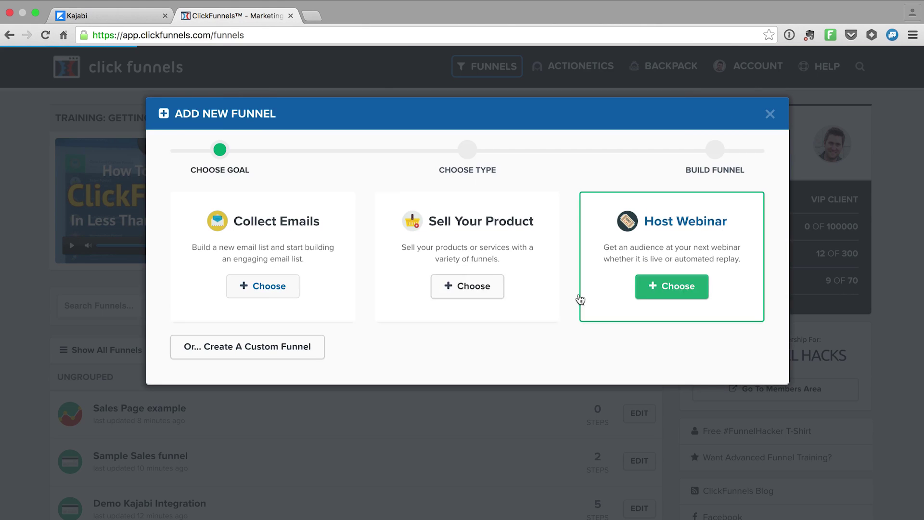
pyautogui.click(470, 287)
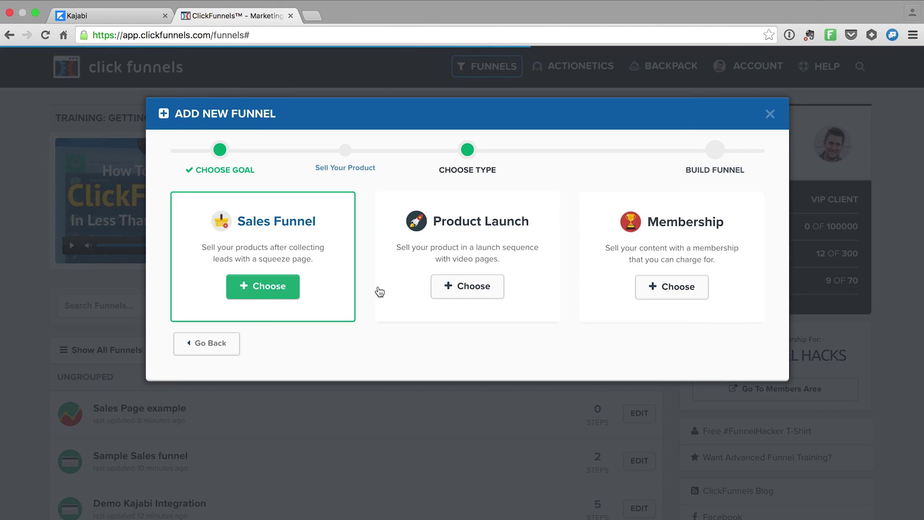
pyautogui.click(252, 287)
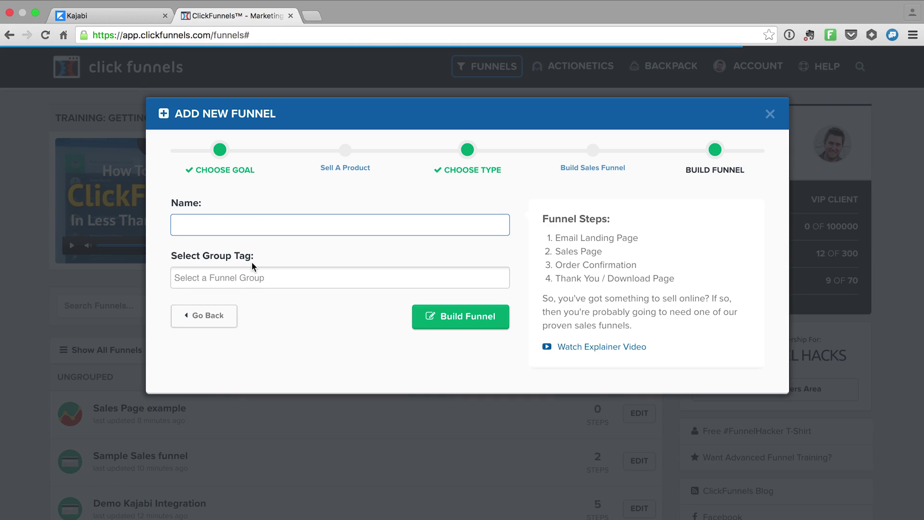
pyautogui.write('Demo integration funnel')
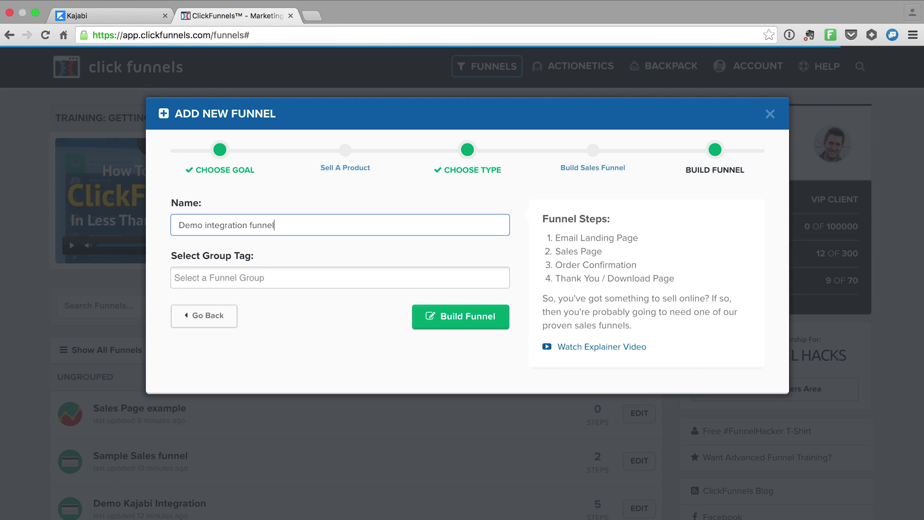
pyautogui.click(461, 313)
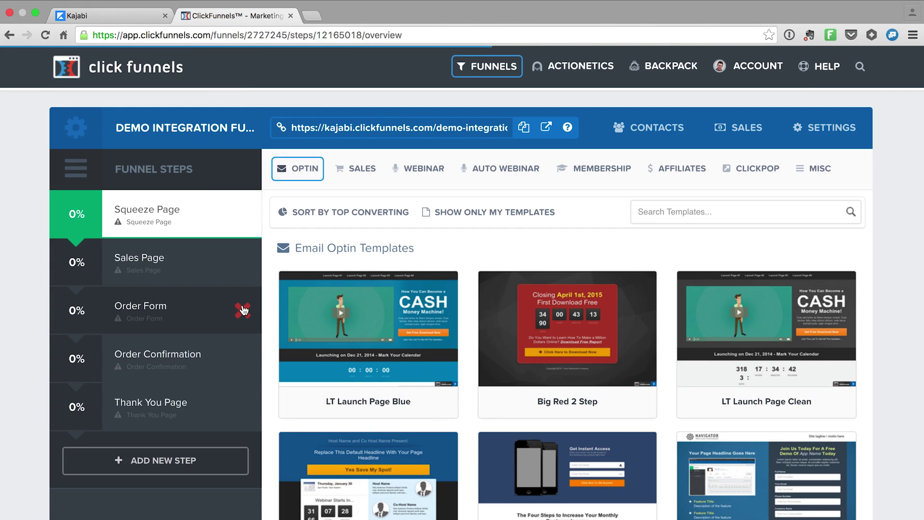
# Step: Delete the Order Form, Order Confirmation and Thank You Page steps, confirming each deletion
pyautogui.click(242, 316)
pyautogui.click(571, 199)
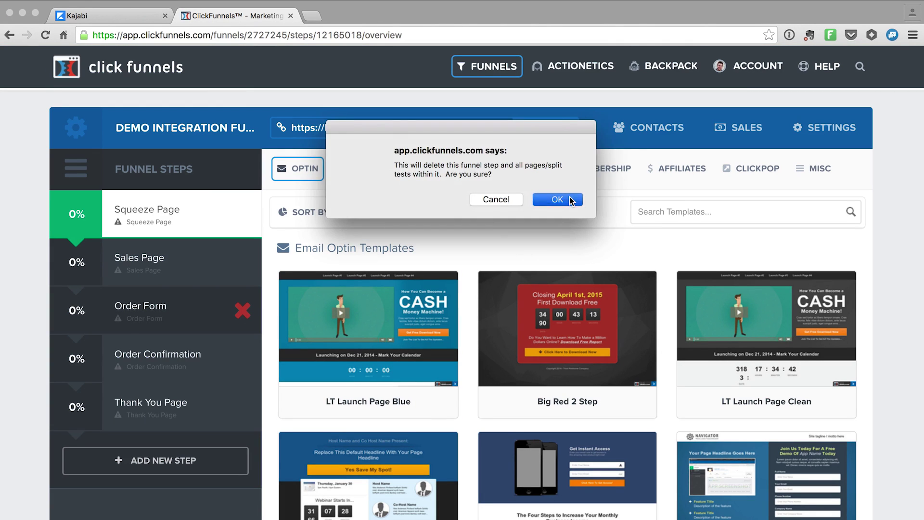
pyautogui.click(242, 359)
pyautogui.click(569, 211)
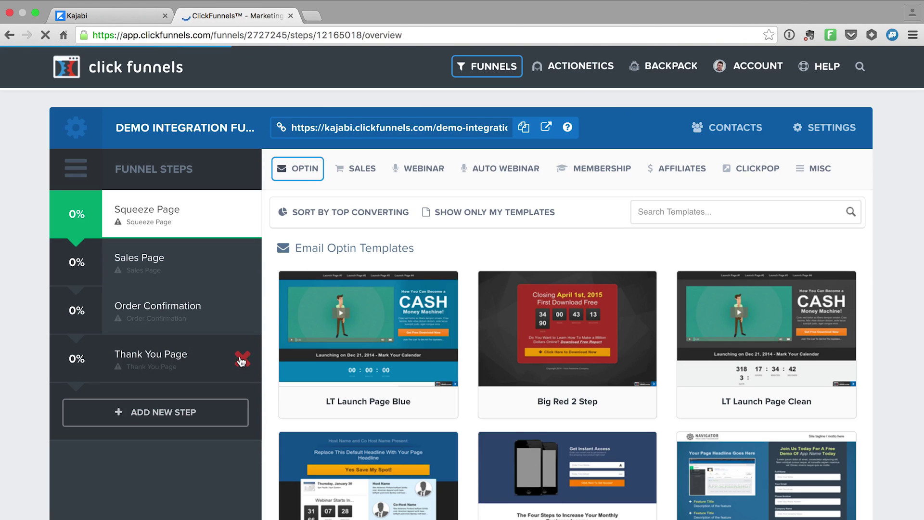
pyautogui.click(243, 360)
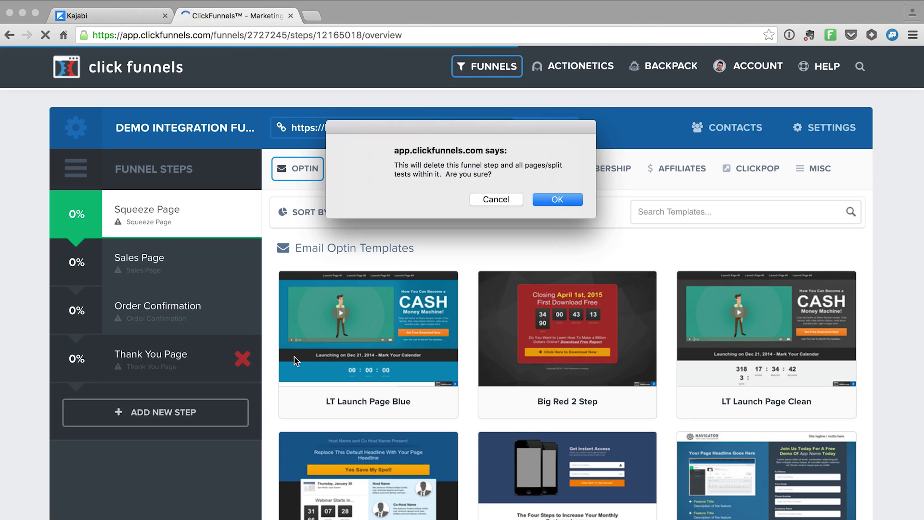
pyautogui.click(557, 201)
pyautogui.moveTo(153, 317)
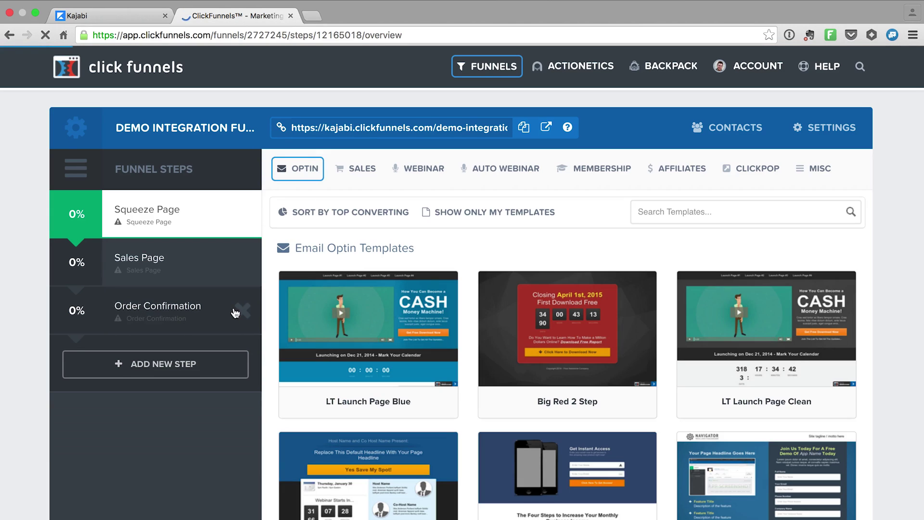
pyautogui.moveTo(186, 271)
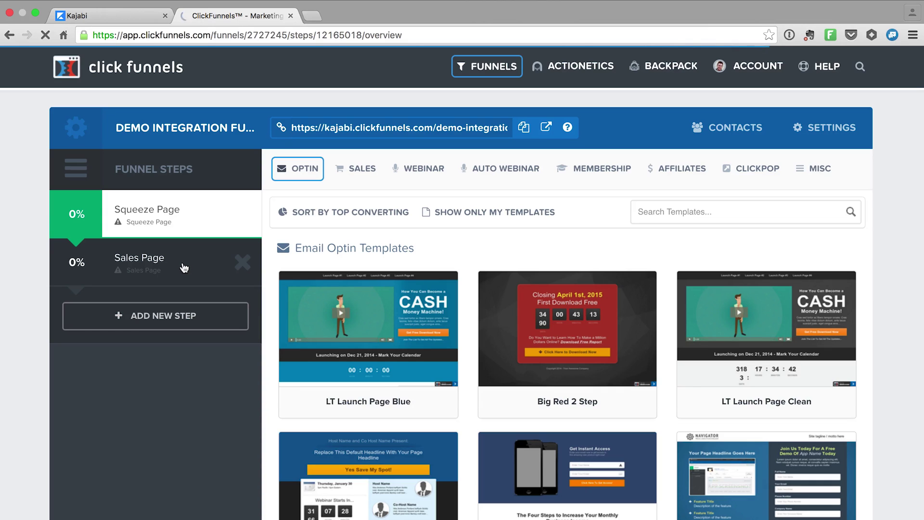
# Step: Apply the Music Sales Page template to the Sales Page step and open it for editing
pyautogui.click(183, 269)
pyautogui.moveTo(770, 337)
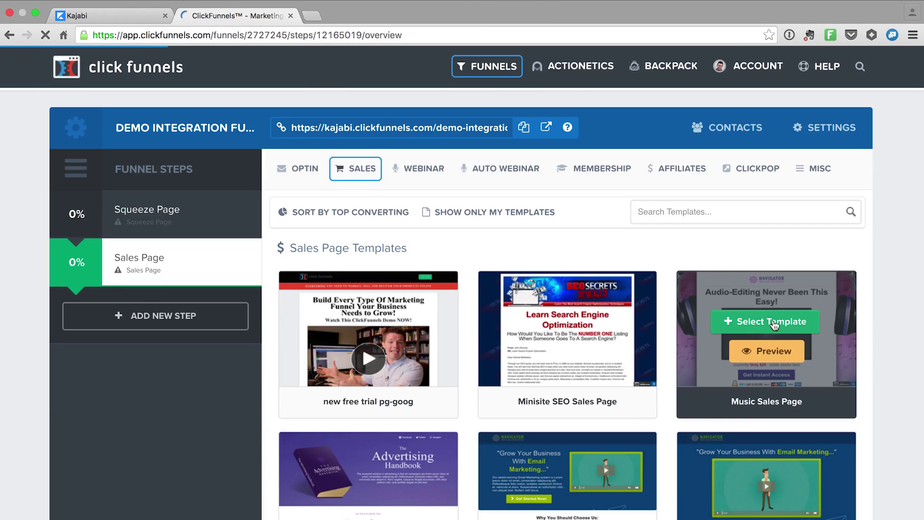
pyautogui.click(768, 320)
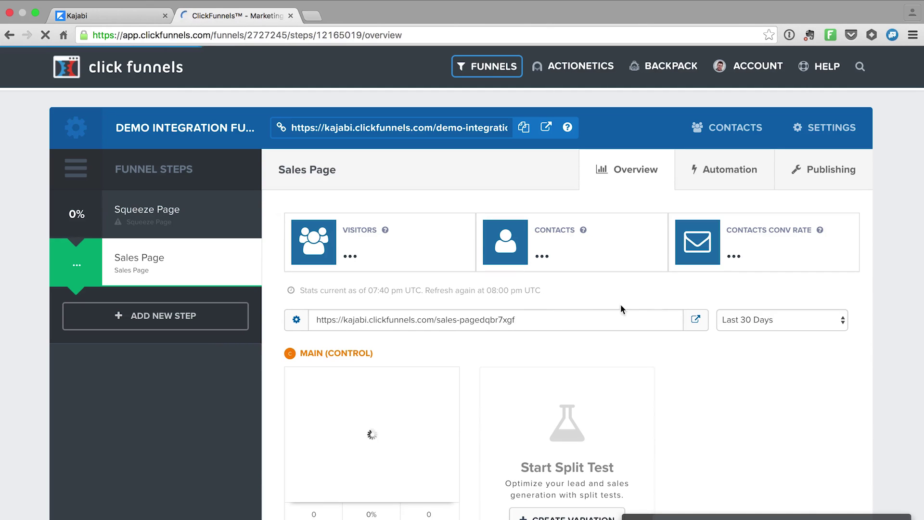
pyautogui.scroll(-2, 577, 317)
pyautogui.scroll(-1, 572, 324)
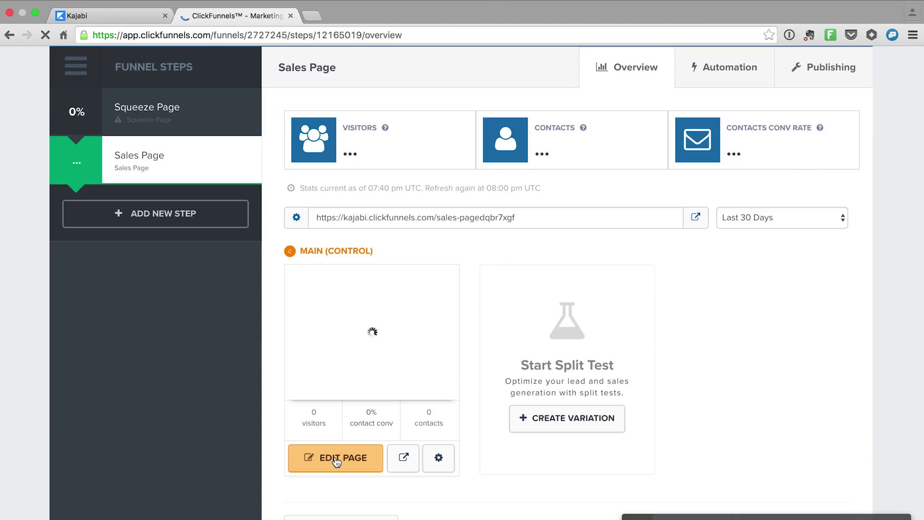
pyautogui.click(336, 461)
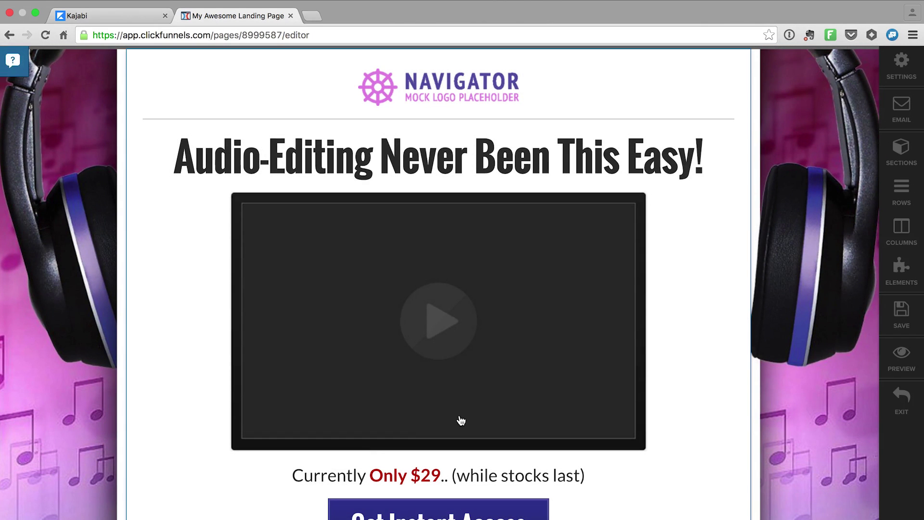
# Step: Link the sales page's Get Instant Access button to the Kajabi product My First Offer
pyautogui.scroll(-2, 384, 179)
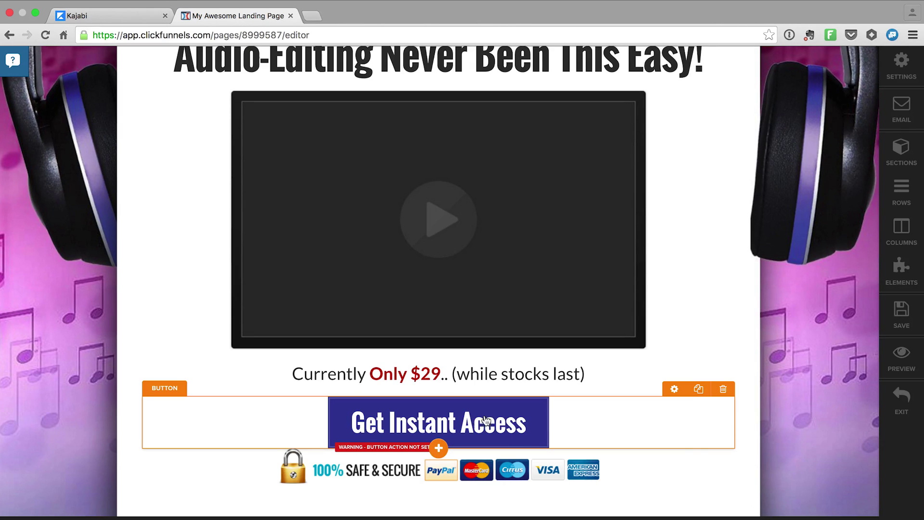
pyautogui.click(510, 417)
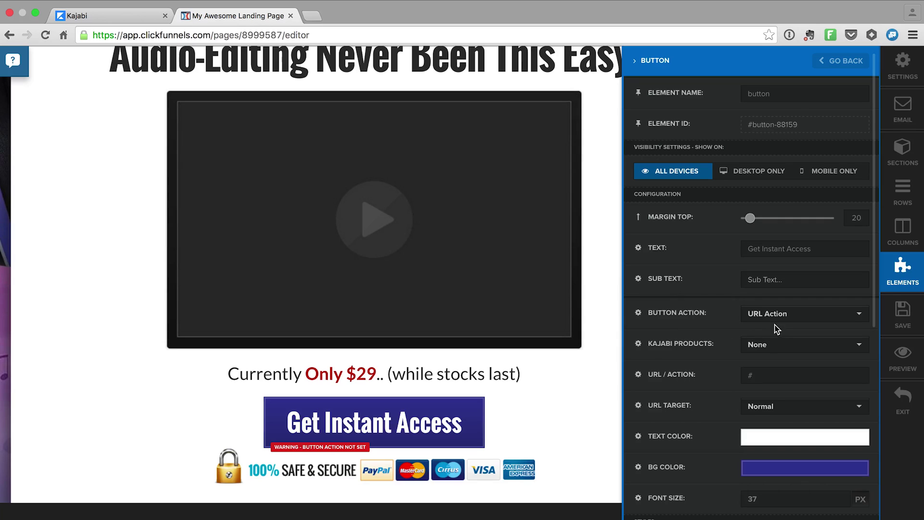
pyautogui.click(824, 349)
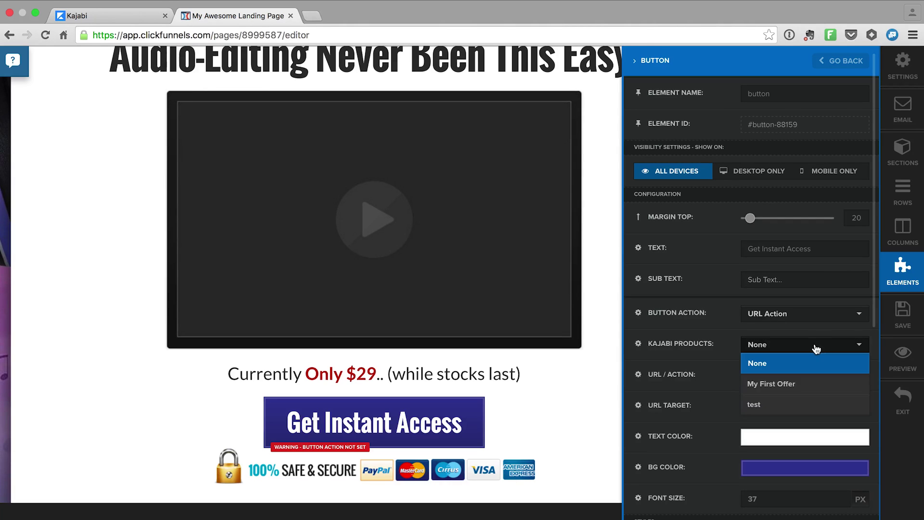
pyautogui.click(786, 385)
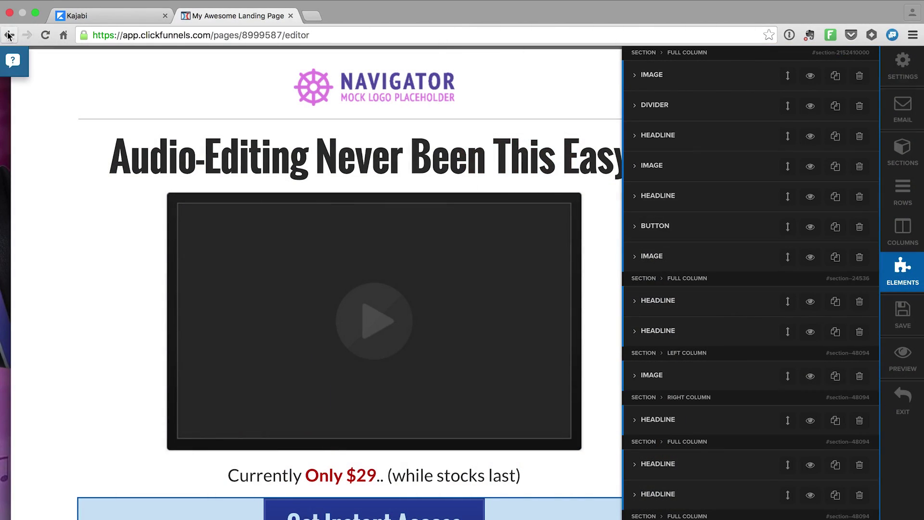
# Step: Leave the page editor and return to the list of all funnels
pyautogui.click(8, 35)
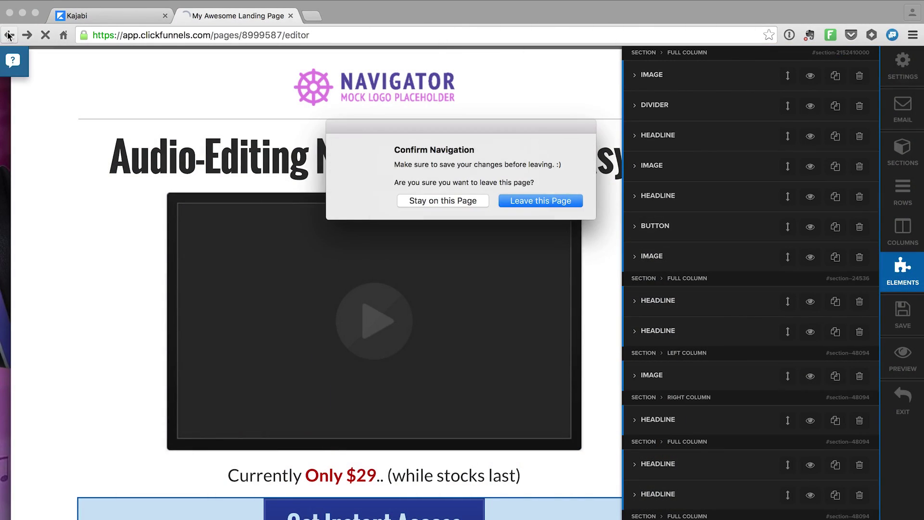
pyautogui.click(529, 200)
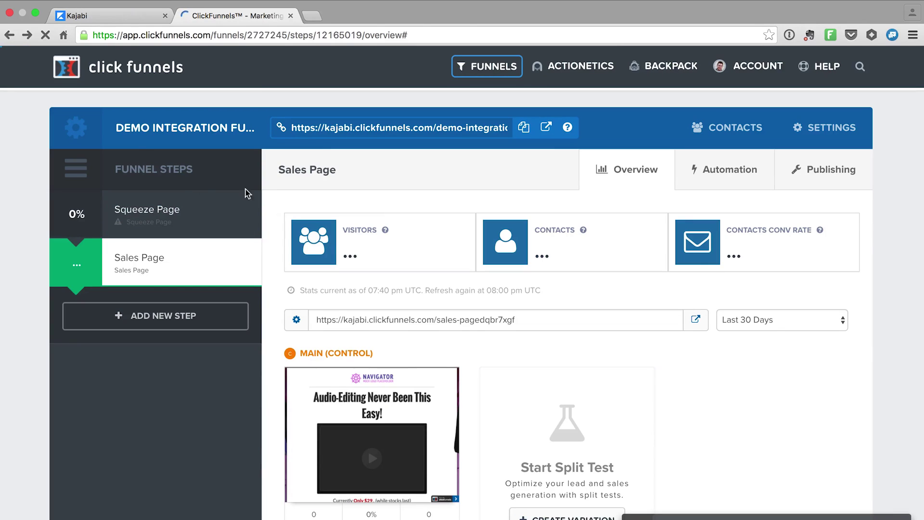
pyautogui.moveTo(490, 70)
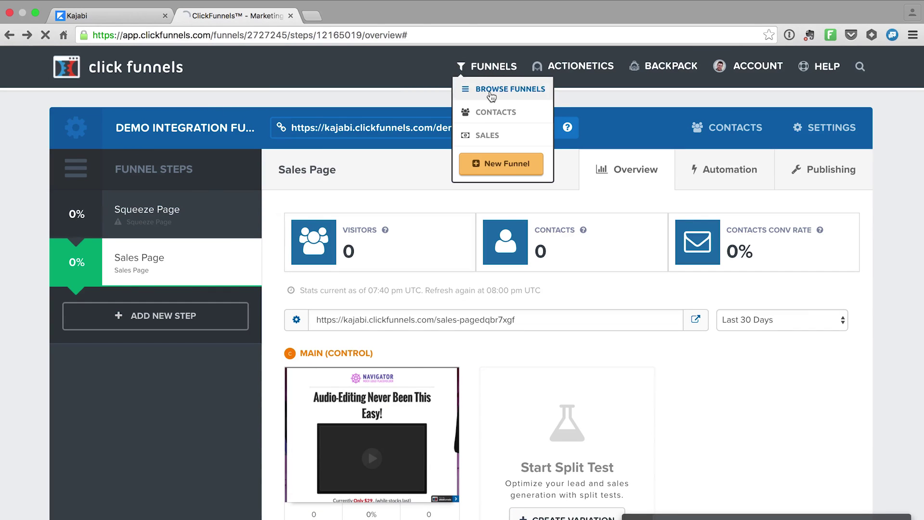
pyautogui.click(481, 89)
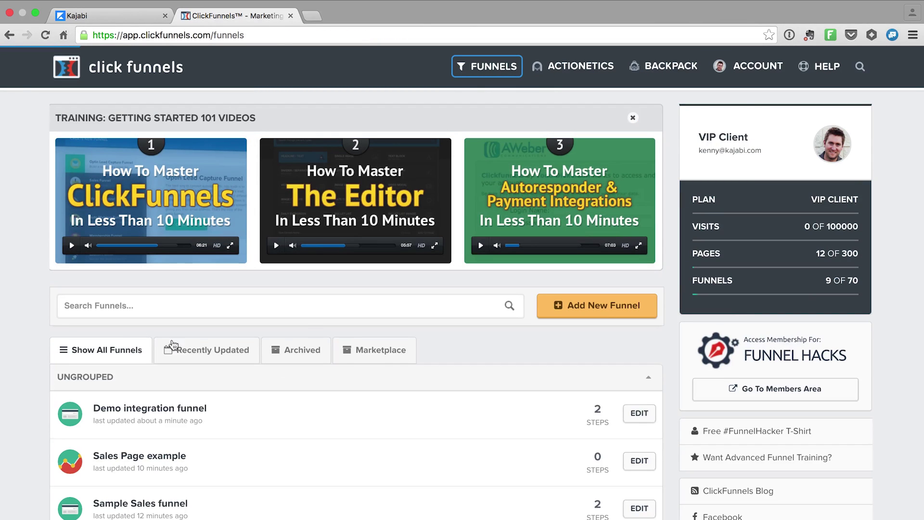
# Step: Build a new Sell Your Product sales funnel named 'Sample Sales funnel'
pyautogui.click(610, 305)
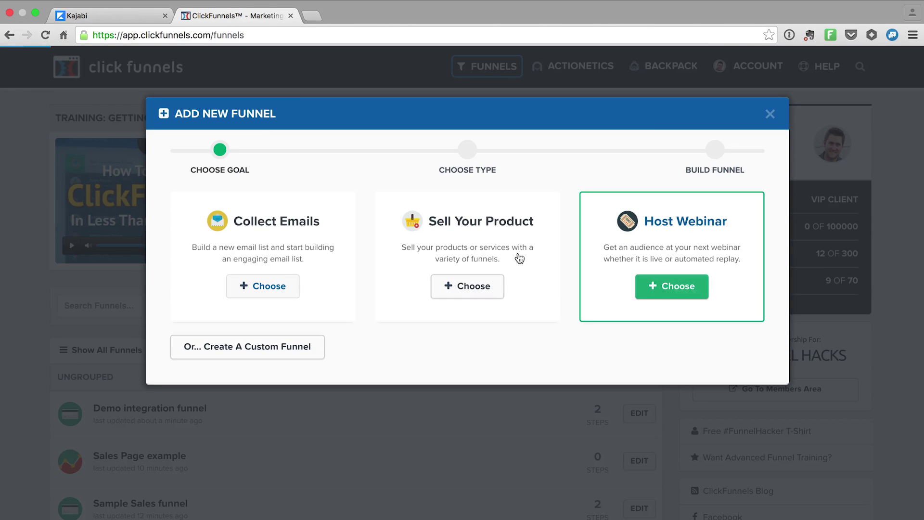
pyautogui.click(470, 286)
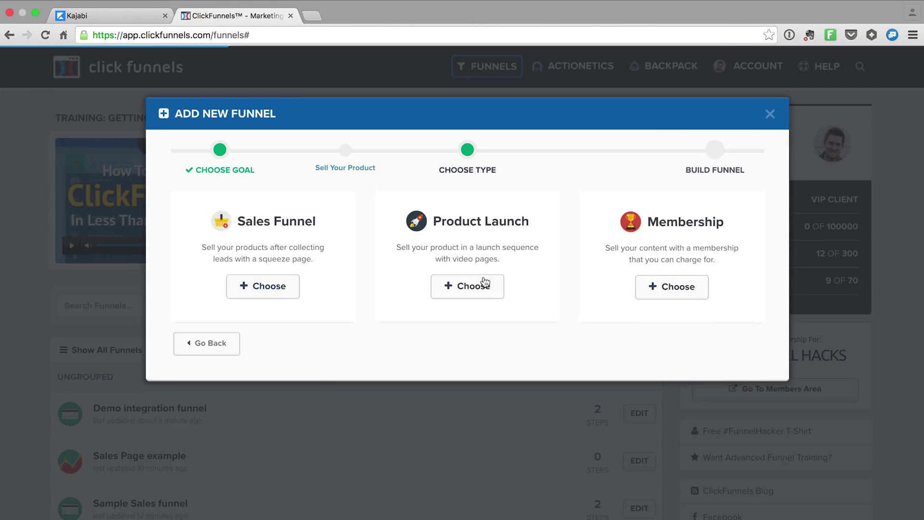
pyautogui.click(268, 293)
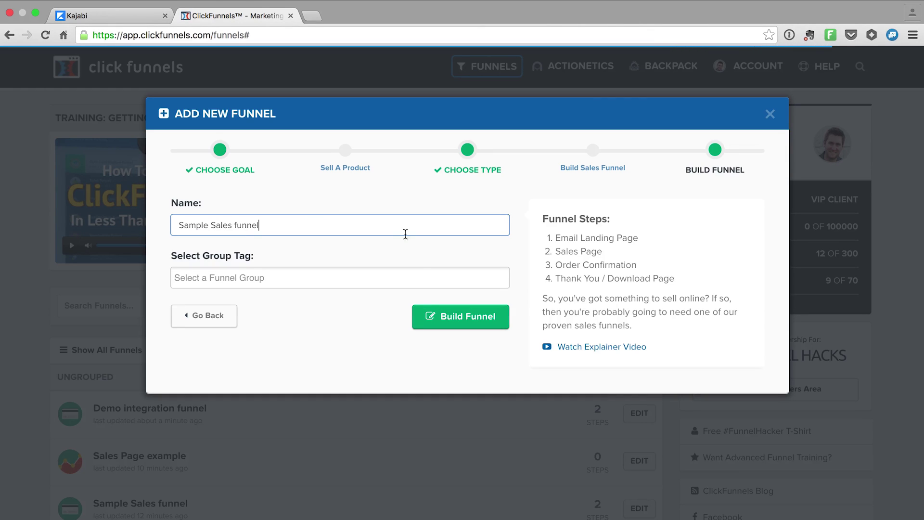
pyautogui.click(461, 319)
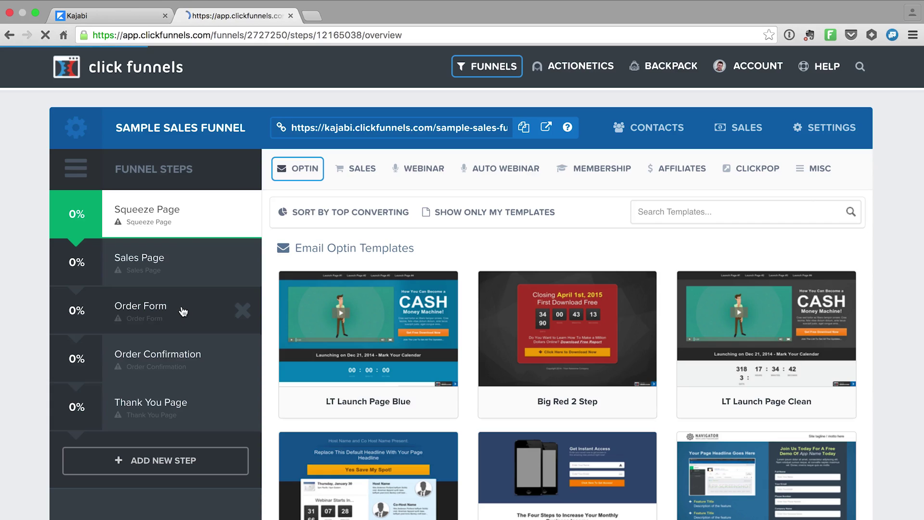
# Step: Apply the Skinny Order Form template to the Order Form step
pyautogui.click(182, 311)
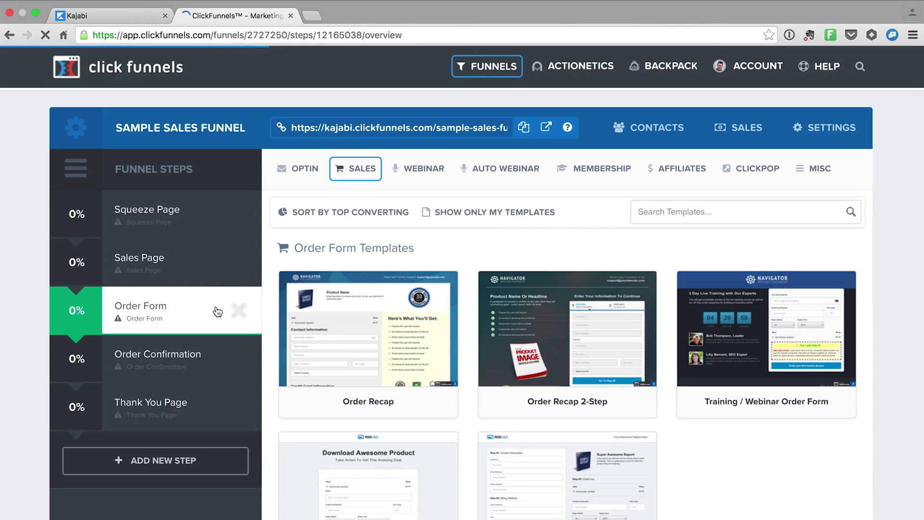
pyautogui.scroll(-3, 485, 394)
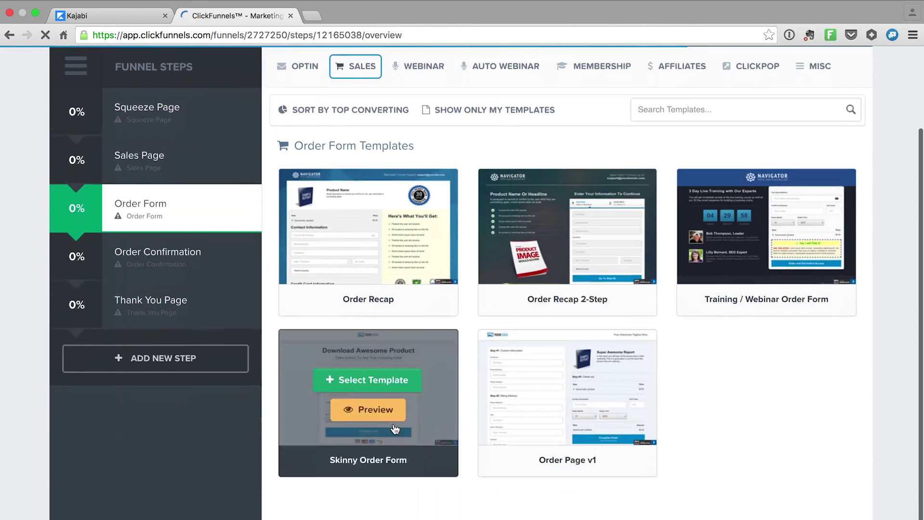
pyautogui.click(362, 345)
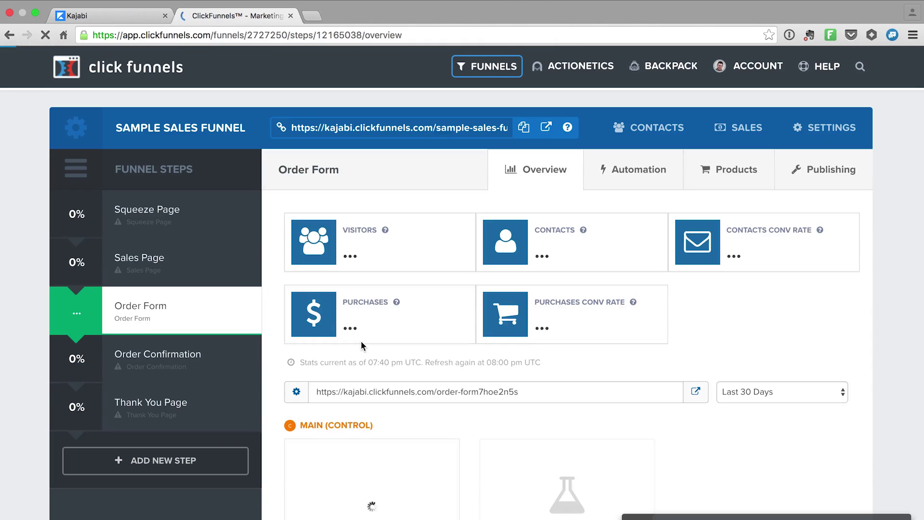
# Step: Add a one-time product 'My Product' to the Order Form step, billed via Stripe at $9.00
pyautogui.click(730, 172)
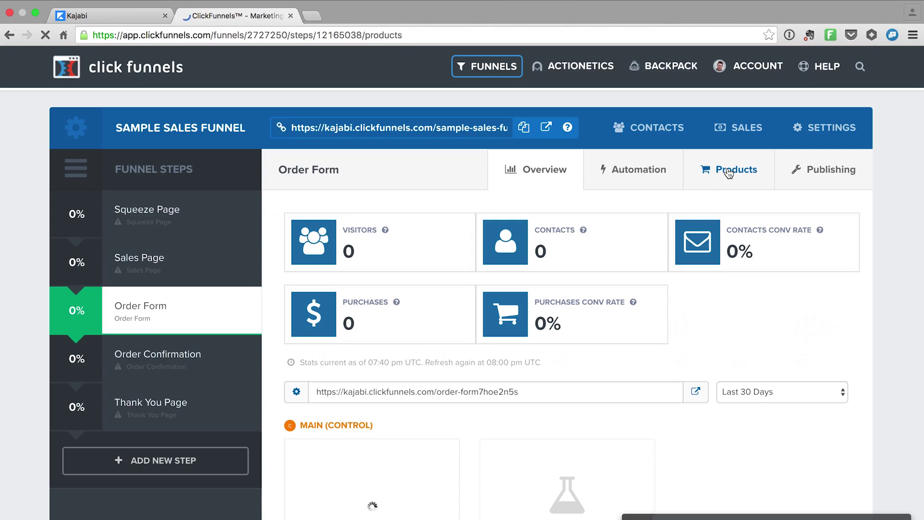
pyautogui.click(819, 332)
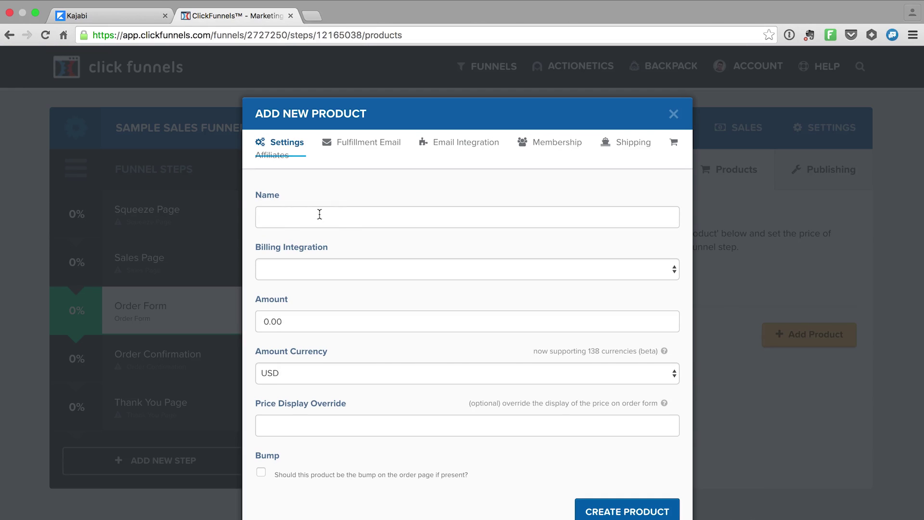
pyautogui.click(348, 219)
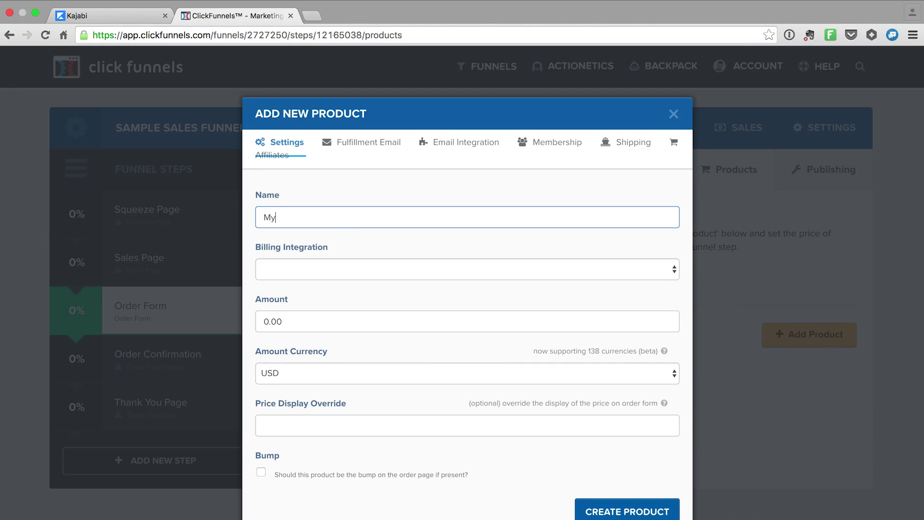
pyautogui.click(467, 269)
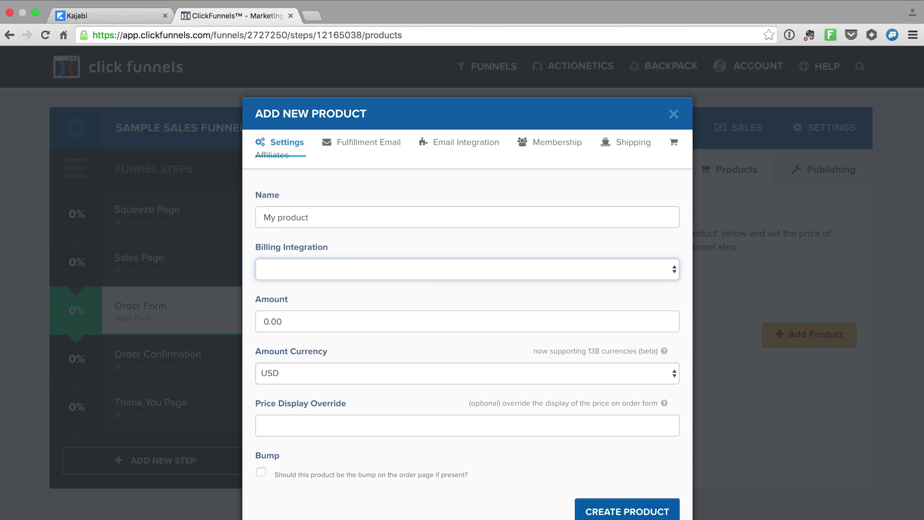
pyautogui.click(353, 267)
pyautogui.click(339, 305)
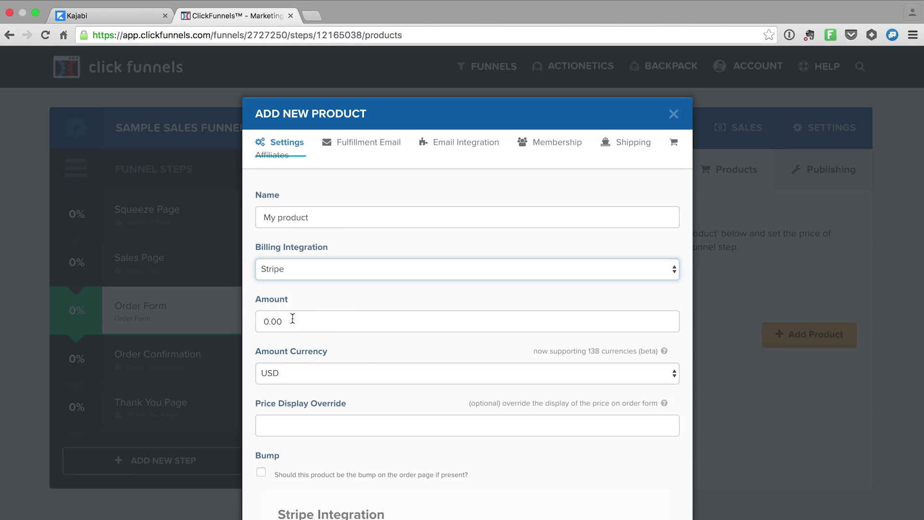
pyautogui.moveTo(268, 318); pyautogui.dragTo(256, 318)
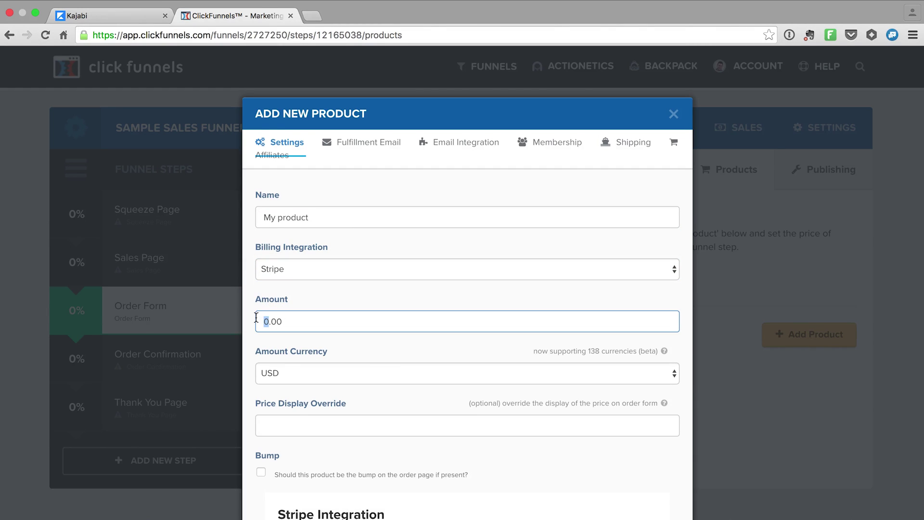
pyautogui.write('9')
pyautogui.scroll(-3, 317, 423)
pyautogui.click(340, 382)
pyautogui.click(639, 503)
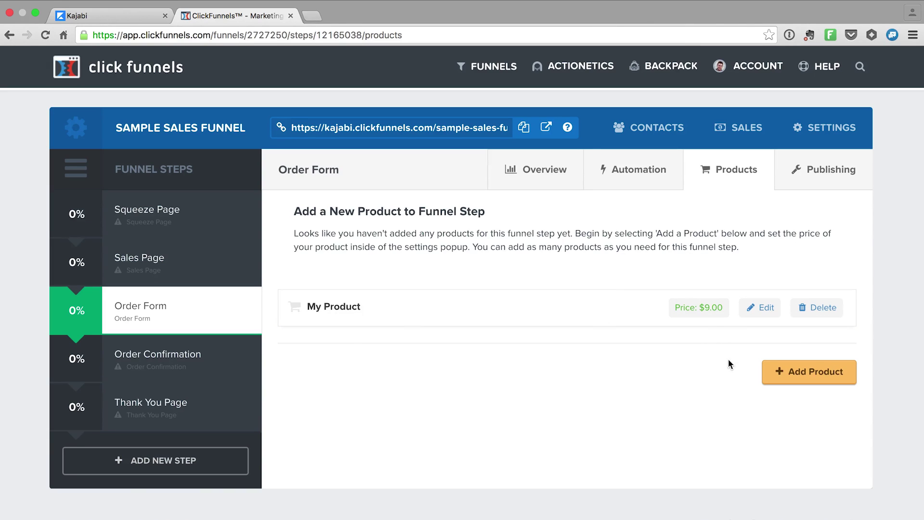
# Step: Set My Product's membership integration method to Kajabi, then return to the Kajabi tab
pyautogui.click(768, 311)
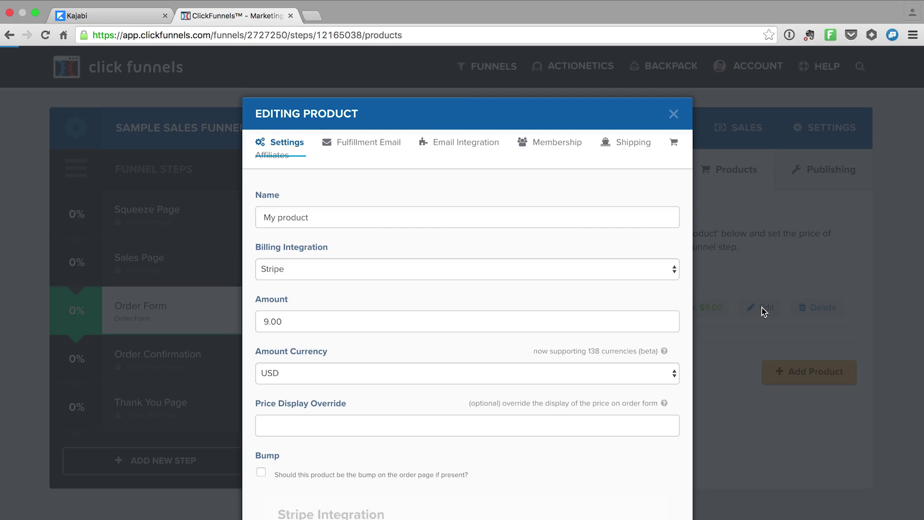
pyautogui.click(560, 143)
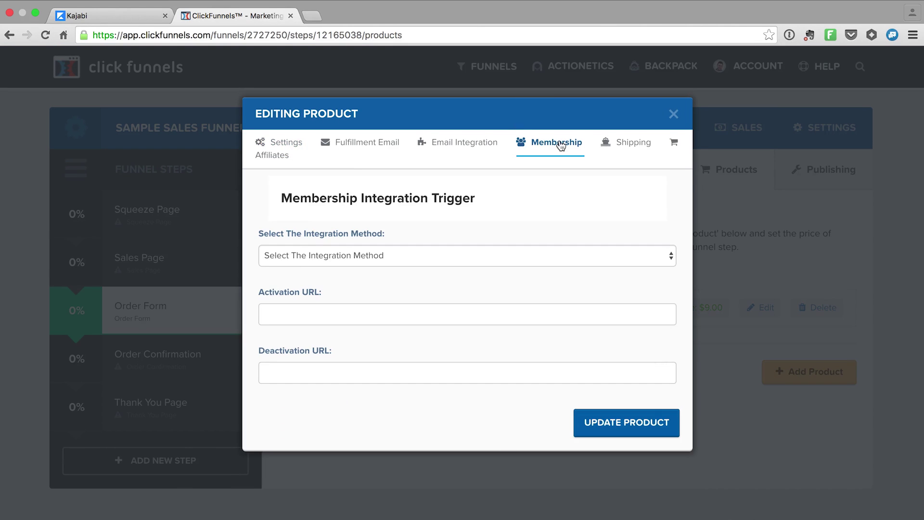
pyautogui.click(351, 259)
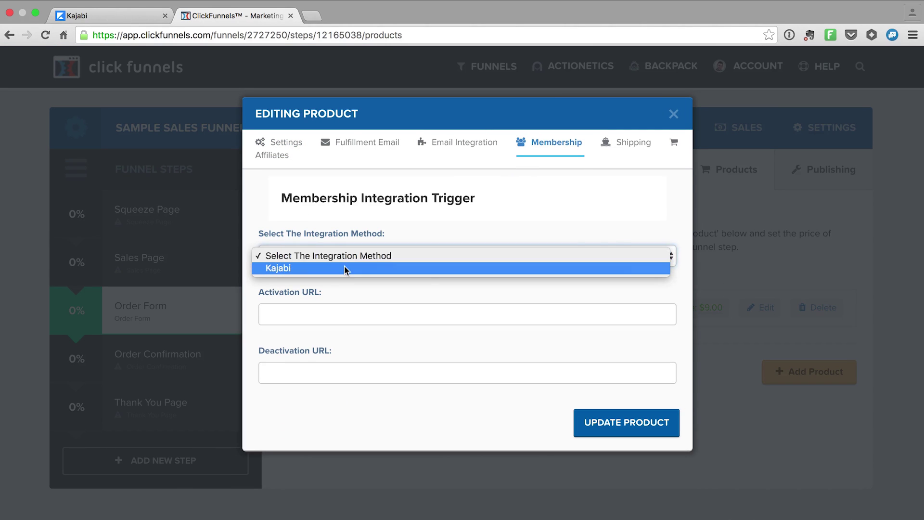
pyautogui.click(345, 266)
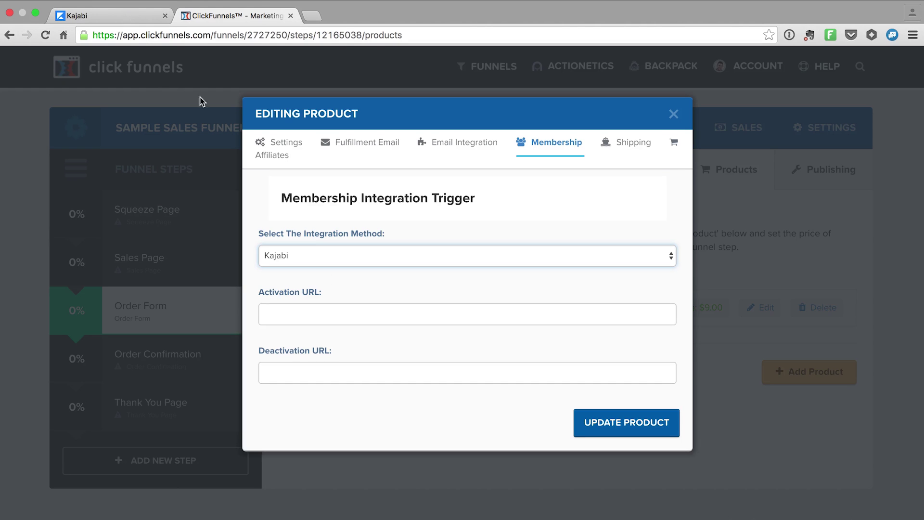
pyautogui.click(123, 14)
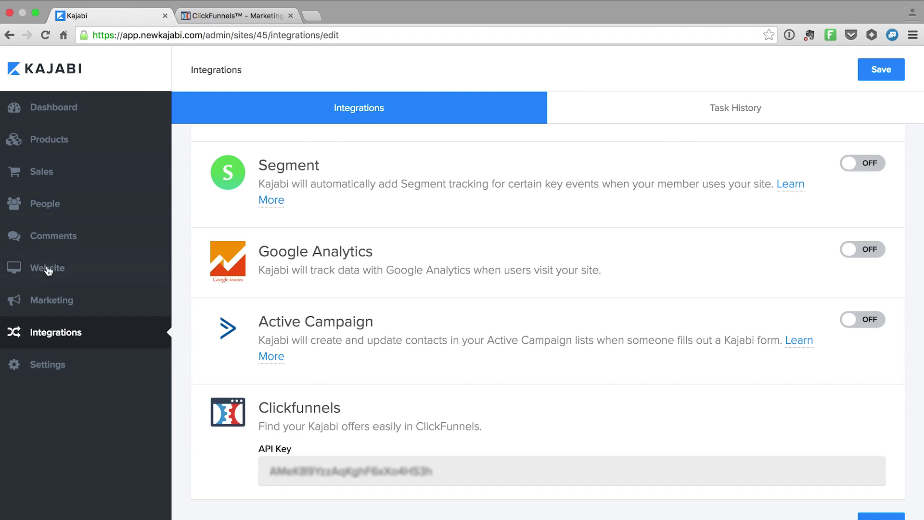
# Step: Create and save a new Kajabi offer titled 'Sample Offer', described as a sample offer, bundling the Test product
pyautogui.click(42, 181)
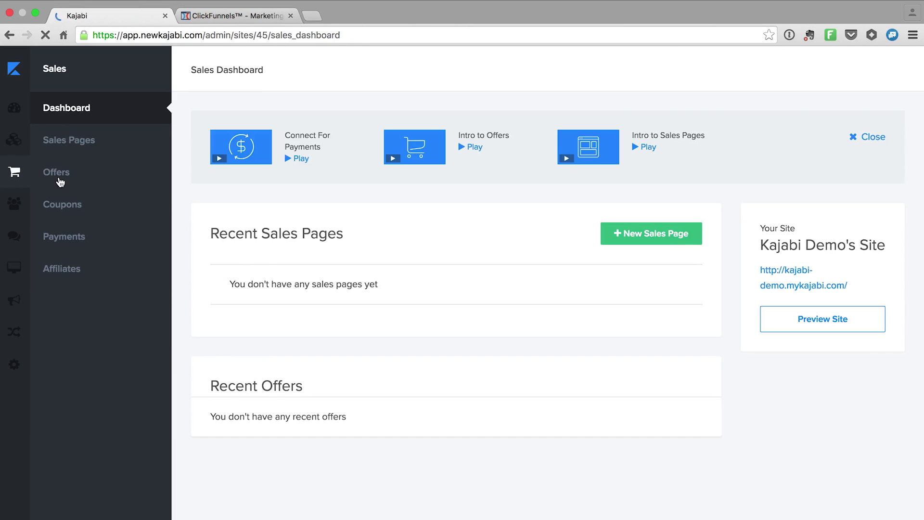
pyautogui.click(70, 179)
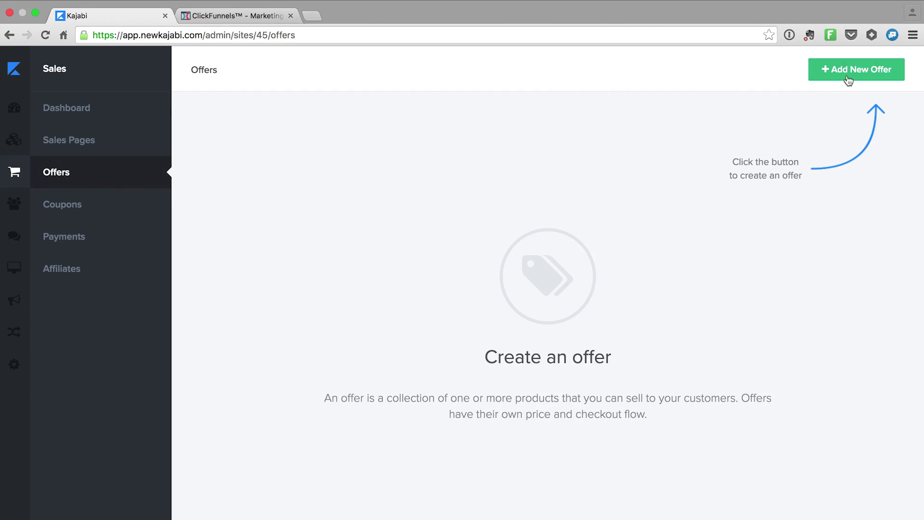
pyautogui.click(871, 68)
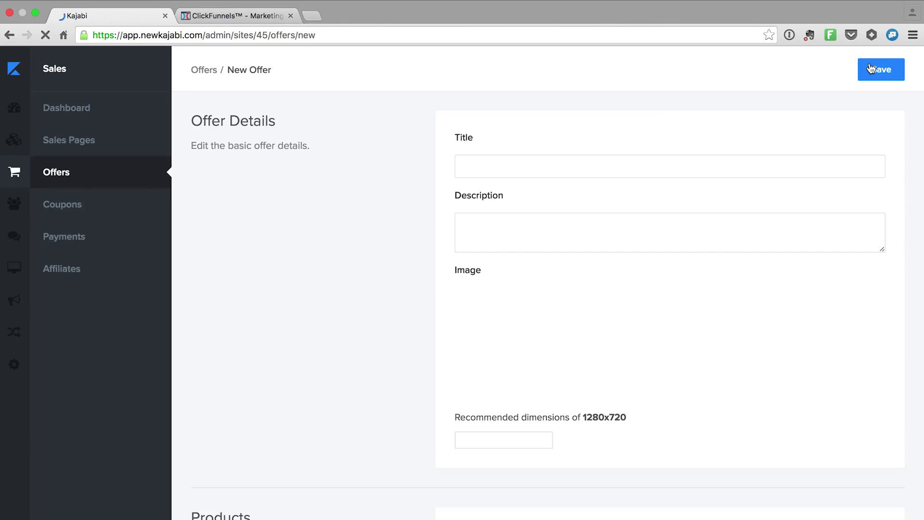
pyautogui.click(543, 167)
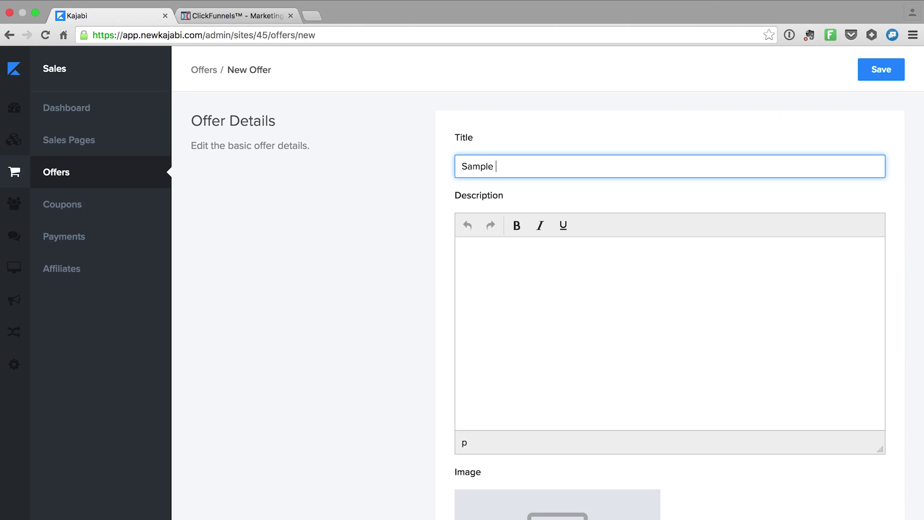
pyautogui.click(673, 324)
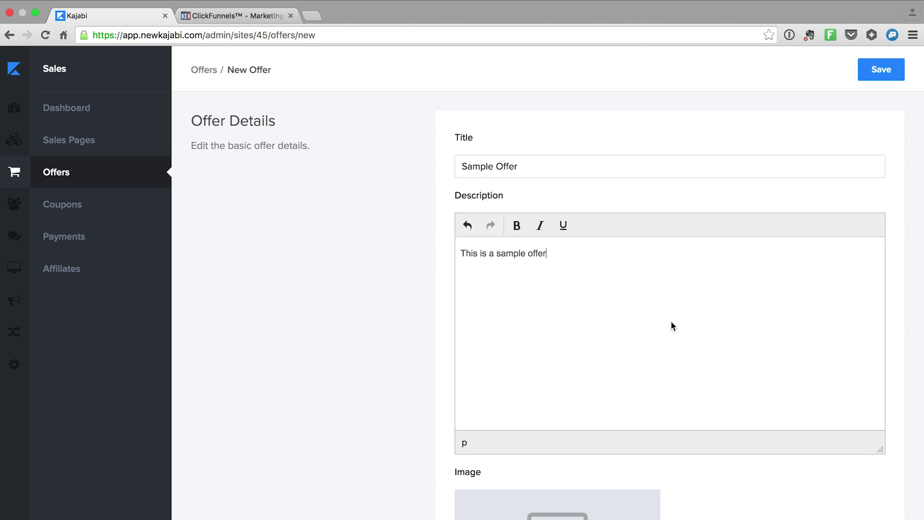
pyautogui.scroll(-10, 662, 319)
pyautogui.click(458, 233)
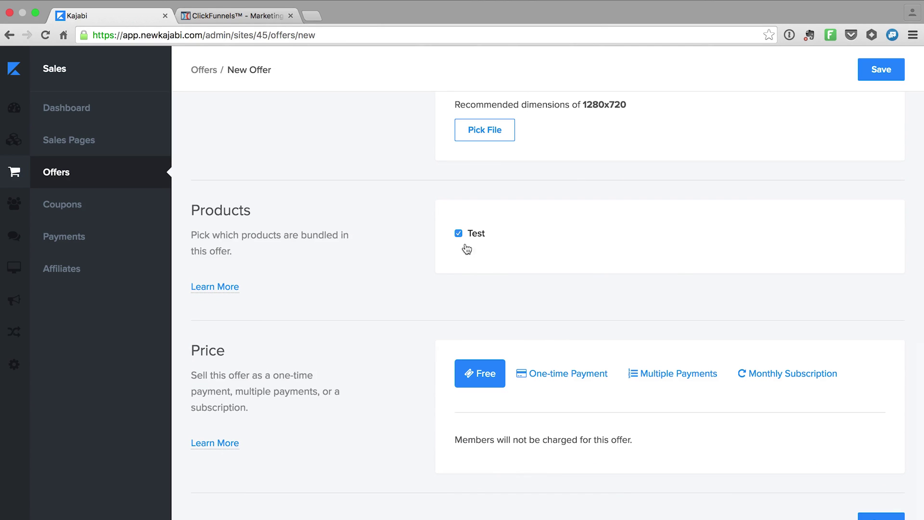
pyautogui.click(888, 73)
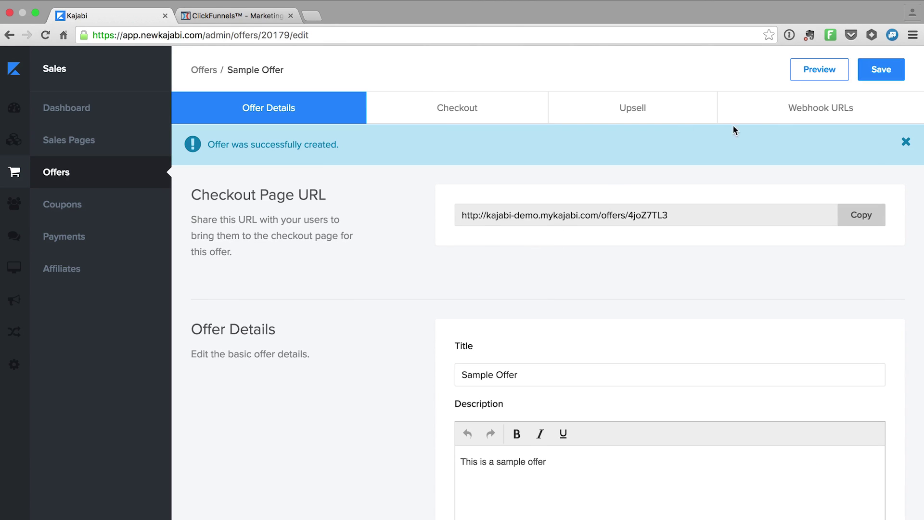
# Step: Paste the Sample Offer's Kajabi activation webhook URL into My Product's Activation URL field
pyautogui.click(820, 115)
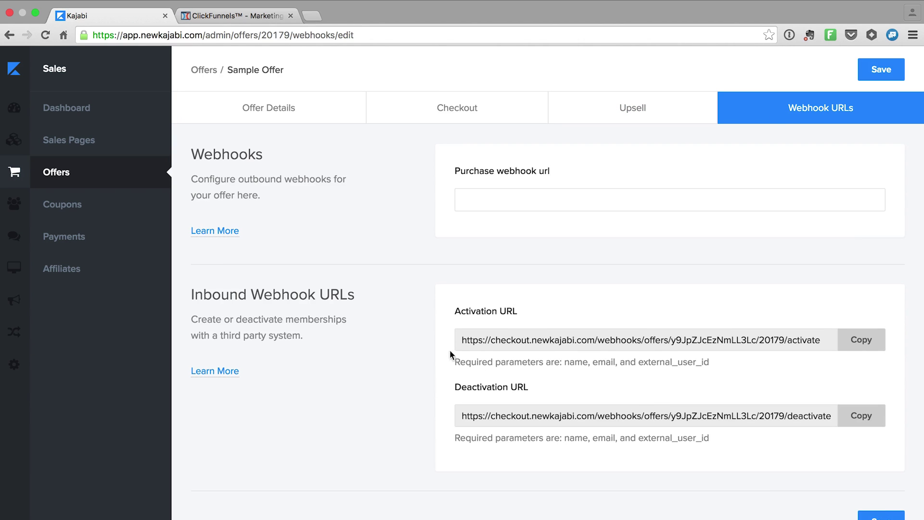
pyautogui.click(862, 341)
pyautogui.press('super+c')
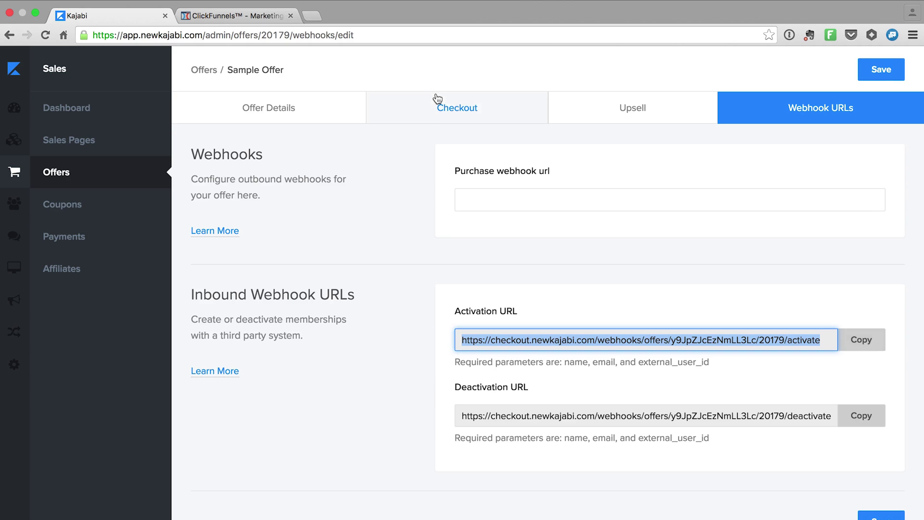
pyautogui.click(262, 15)
pyautogui.click(289, 314)
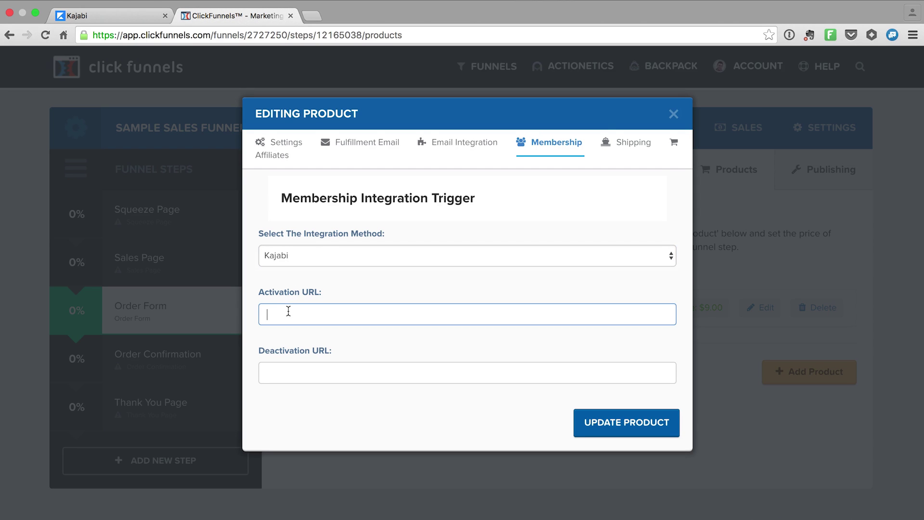
pyautogui.press('super+v')
# Step: Paste the Kajabi deactivation webhook URL into the Deactivation URL field and update the product
pyautogui.click(104, 15)
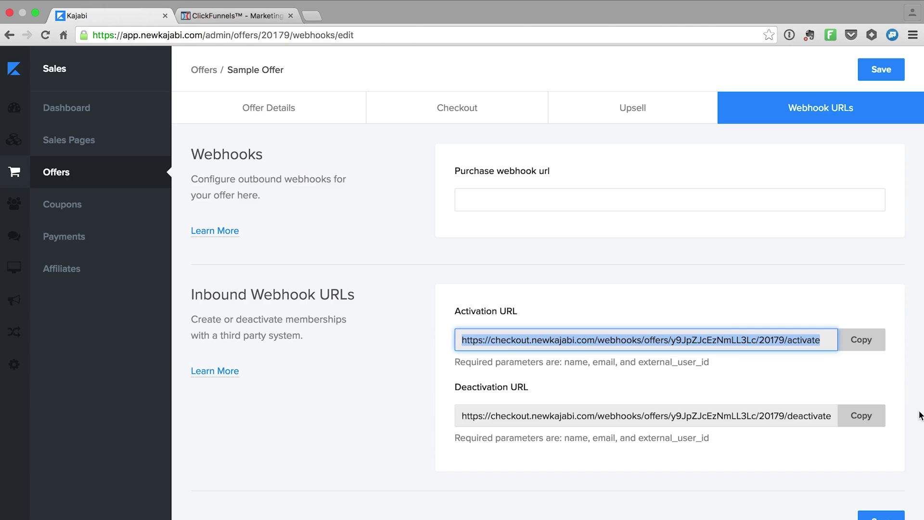
pyautogui.click(867, 419)
pyautogui.click(866, 419)
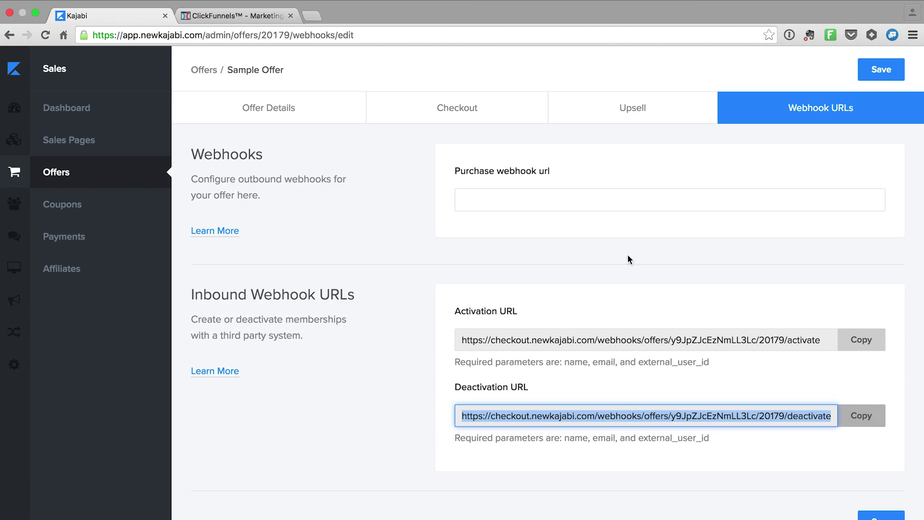
pyautogui.click(239, 16)
pyautogui.click(457, 368)
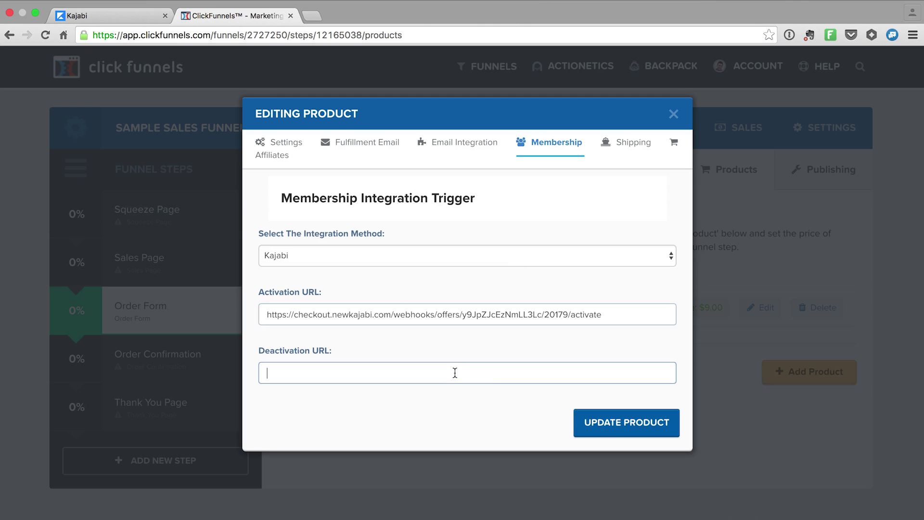
pyautogui.press('super+v')
pyautogui.click(620, 429)
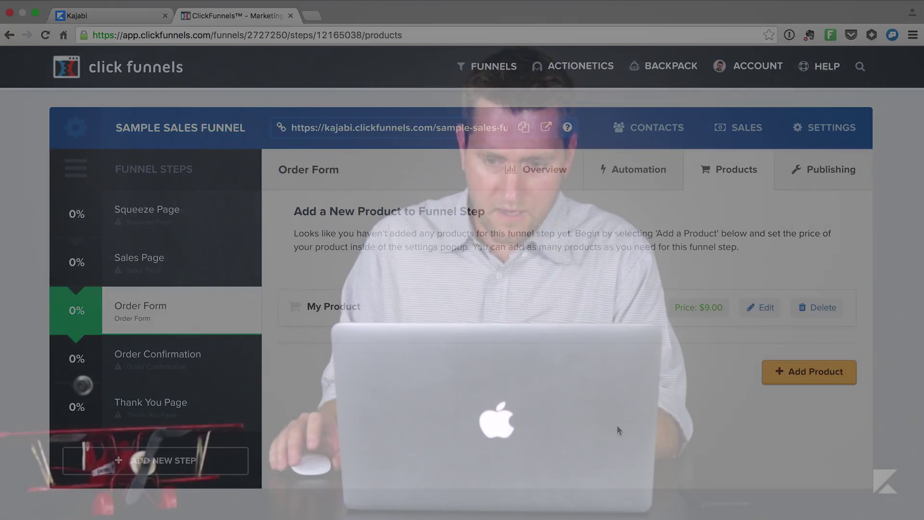